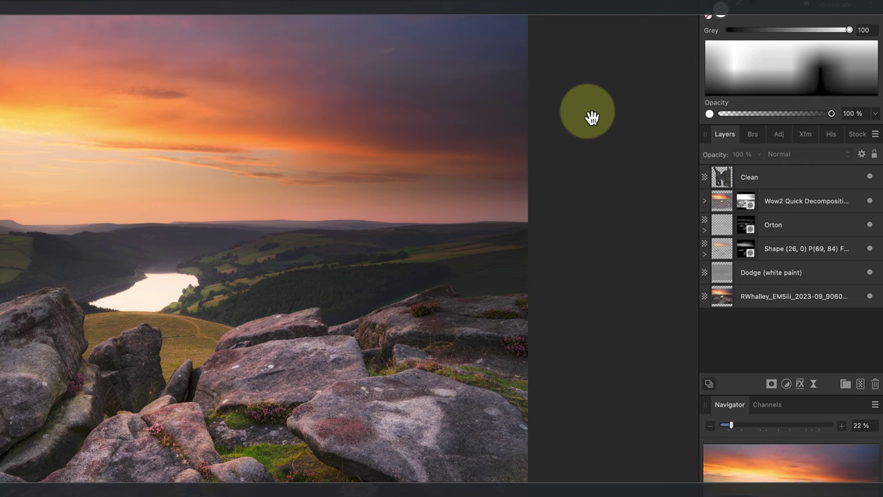
Select all six layers from Clean down to the base photo and merge them into one.
{"action": "left_click", "coordinate": [771, 189]}
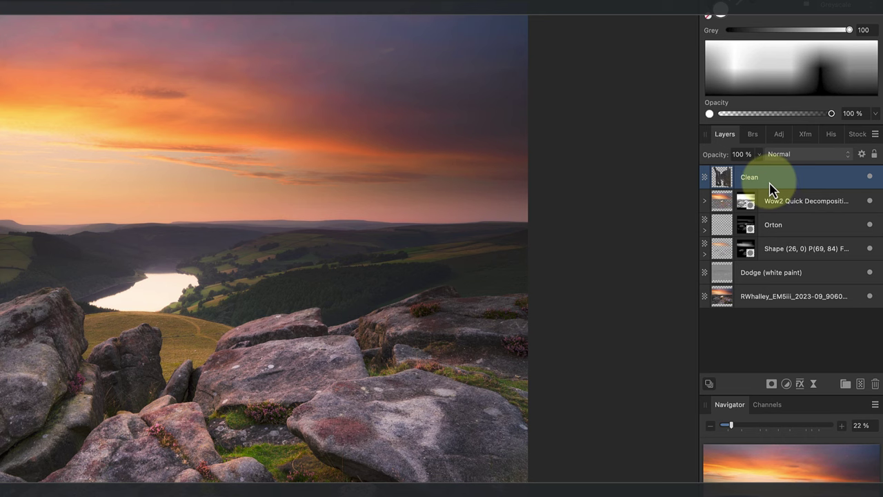
{"action": "left_click", "coordinate": [771, 304], "text": "shift"}
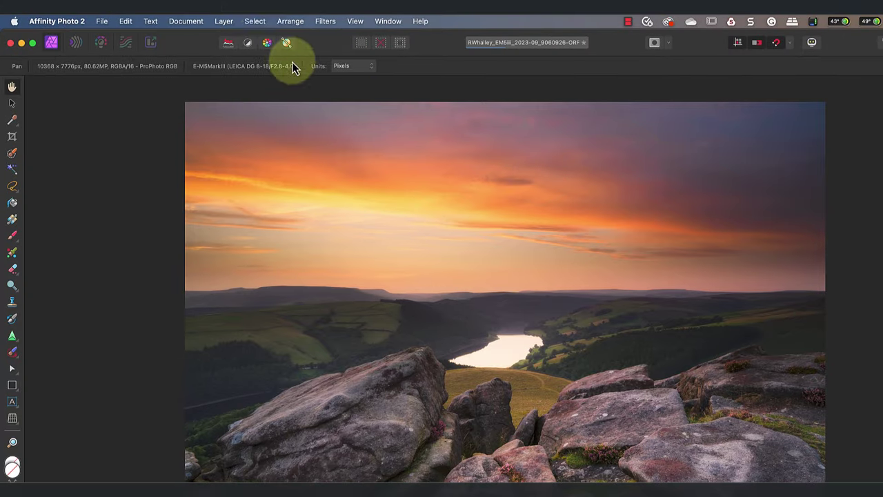
{"action": "left_click", "coordinate": [223, 21]}
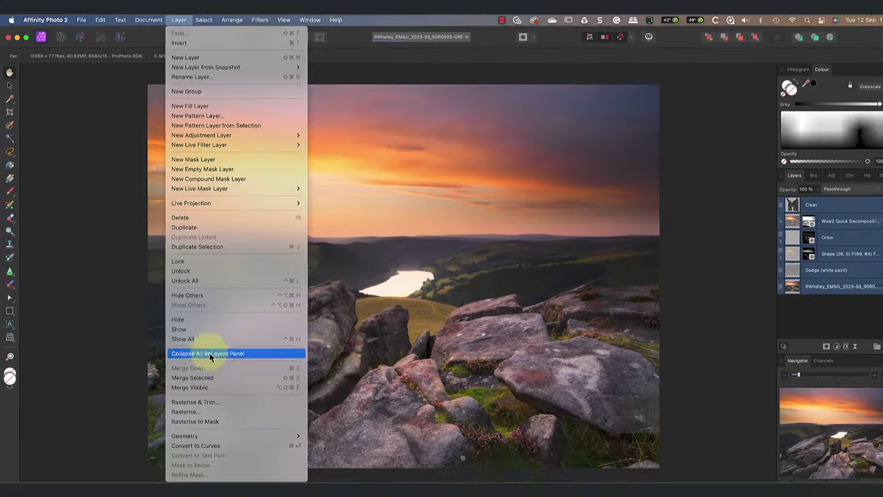
{"action": "left_click", "coordinate": [211, 371]}
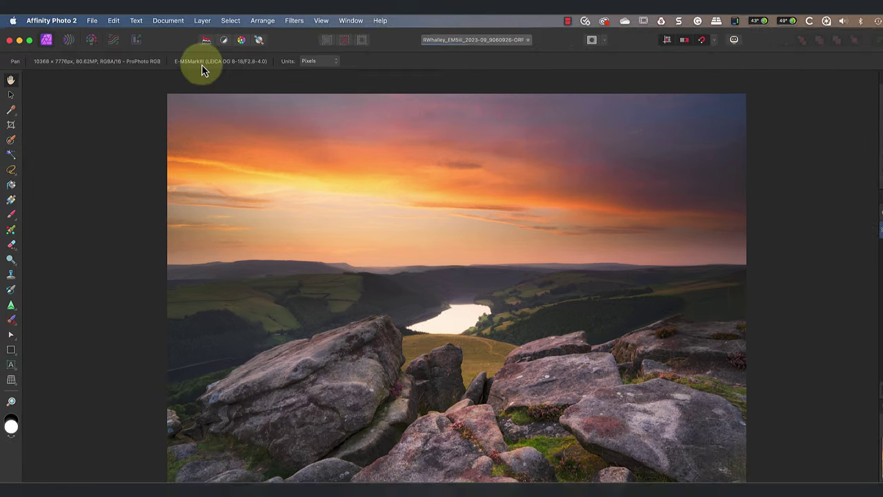
In Convert Format / ICC Profile, pick sRGB IEC61966-2.1 with Perceptual rendering intent.
{"action": "left_click", "coordinate": [167, 21]}
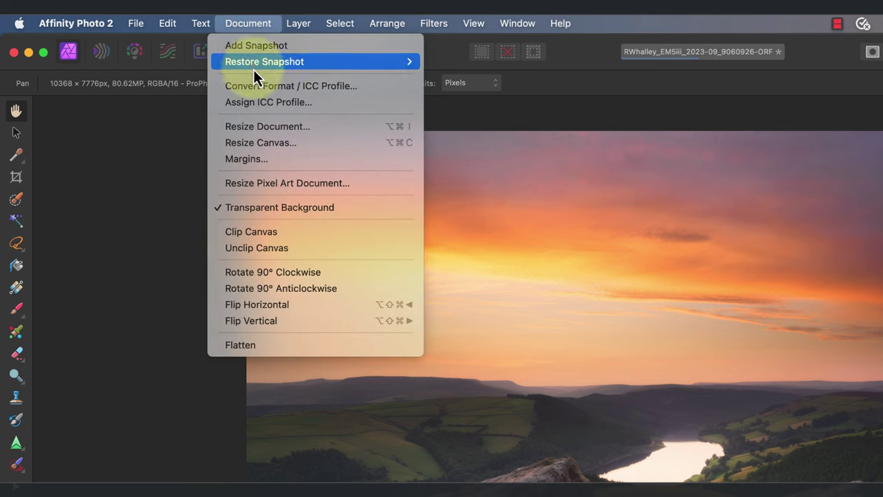
{"action": "left_click", "coordinate": [256, 87]}
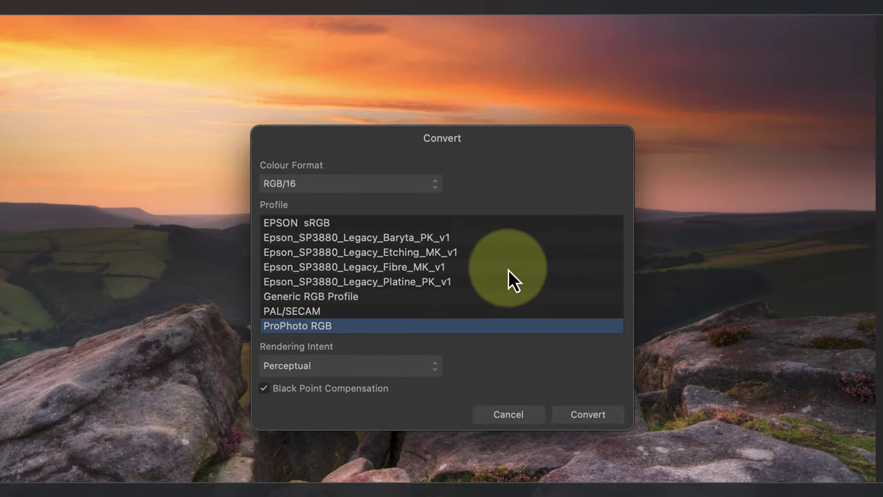
{"action": "scroll", "coordinate": [550, 296], "scroll_direction": "down", "scroll_amount": 5}
{"action": "scroll", "coordinate": [514, 270], "scroll_direction": "down", "scroll_amount": 2}
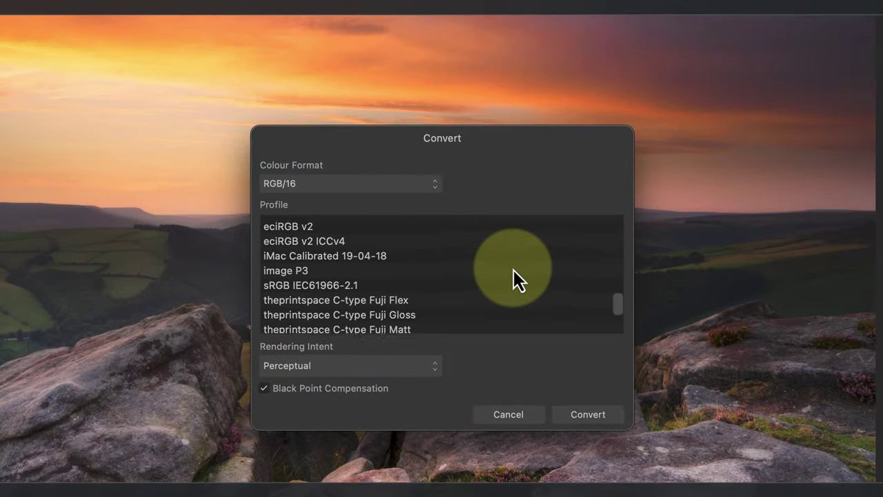
{"action": "left_click", "coordinate": [334, 283]}
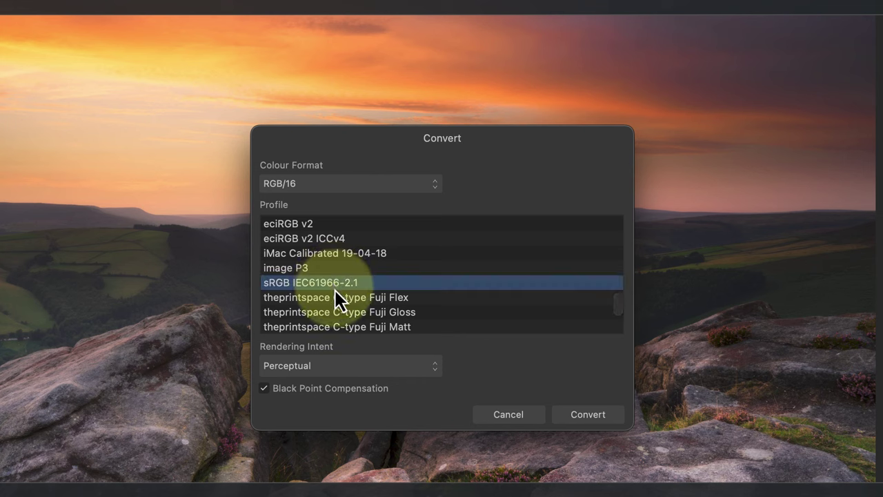
{"action": "left_click", "coordinate": [439, 371]}
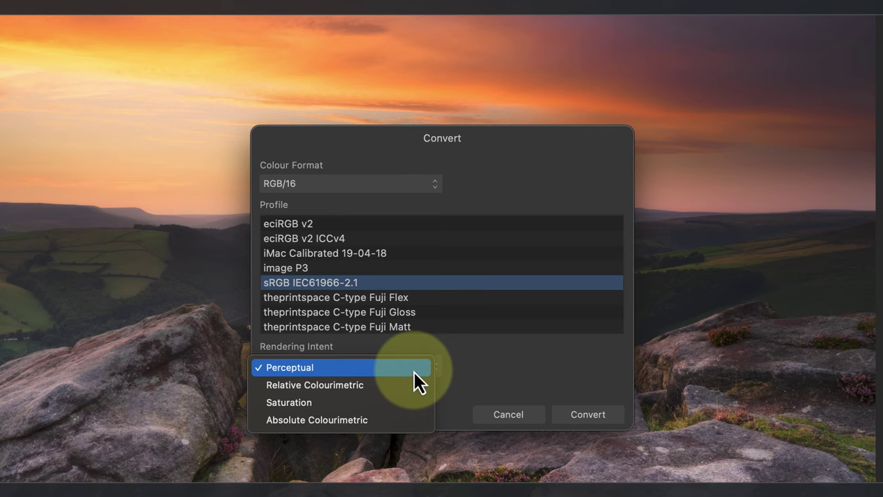
{"action": "left_click", "coordinate": [414, 371]}
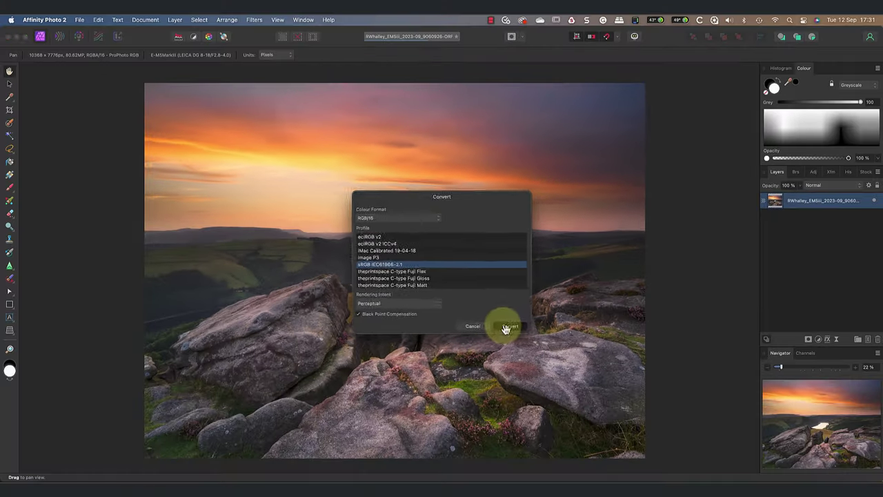
Apply the sRGB conversion, then resize the document to 3000 × 2250 px.
{"action": "left_click", "coordinate": [576, 414]}
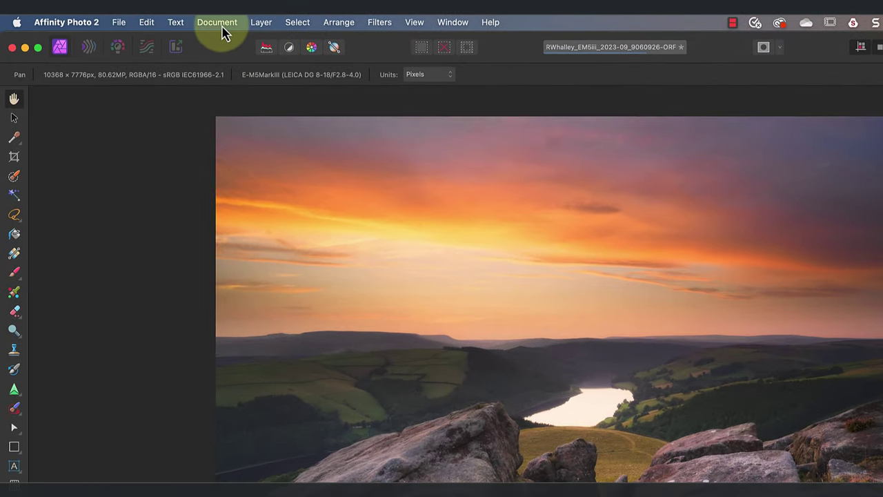
{"action": "left_click", "coordinate": [219, 23]}
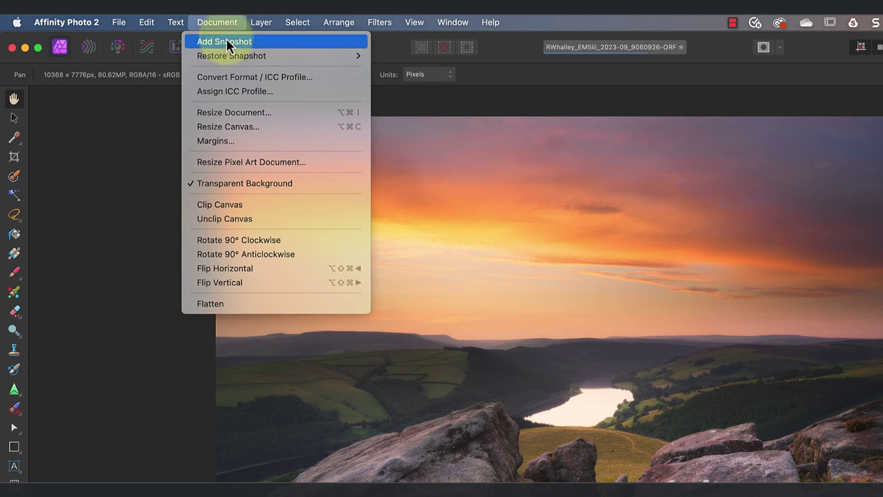
{"action": "left_click", "coordinate": [261, 112]}
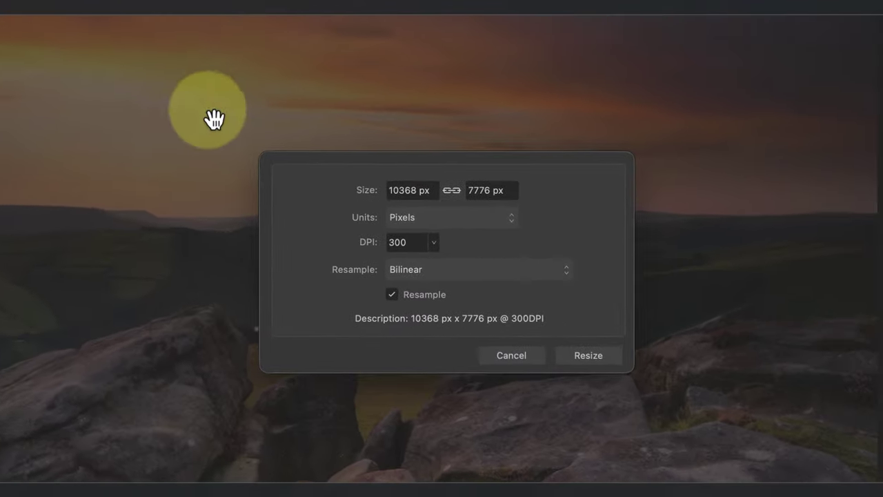
{"action": "left_click", "coordinate": [407, 190]}
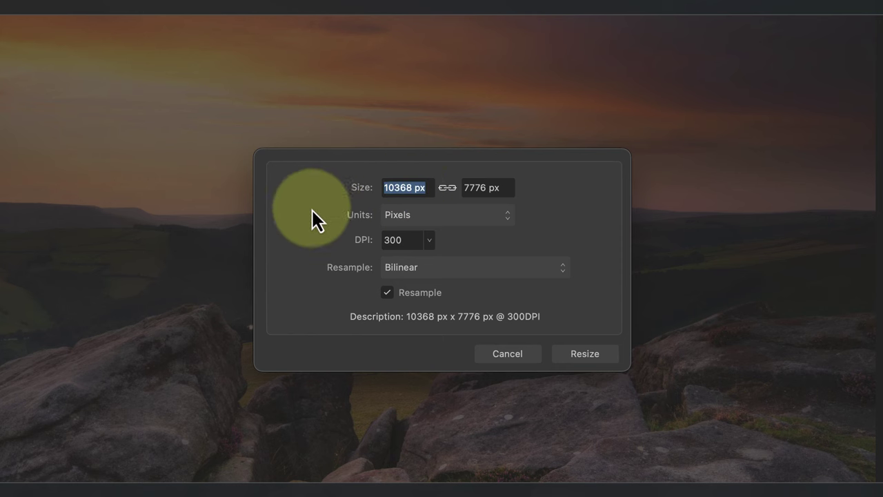
{"action": "type", "text": "3000"}
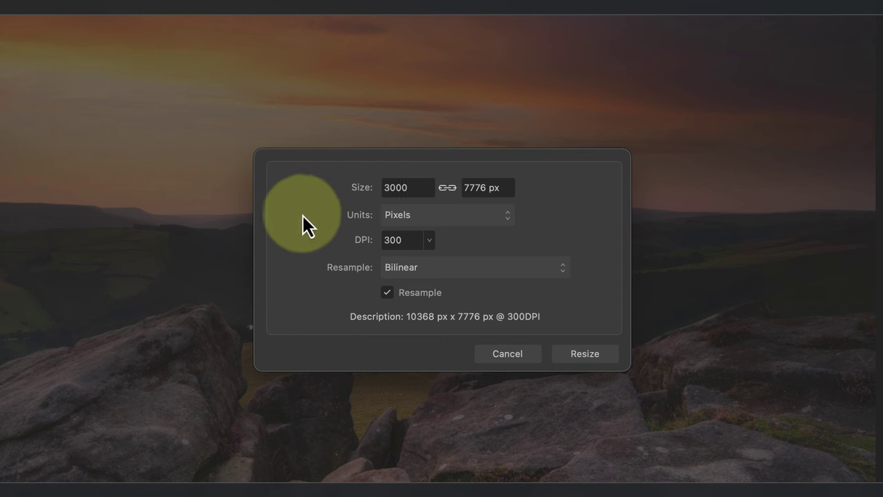
{"action": "left_click", "coordinate": [494, 194]}
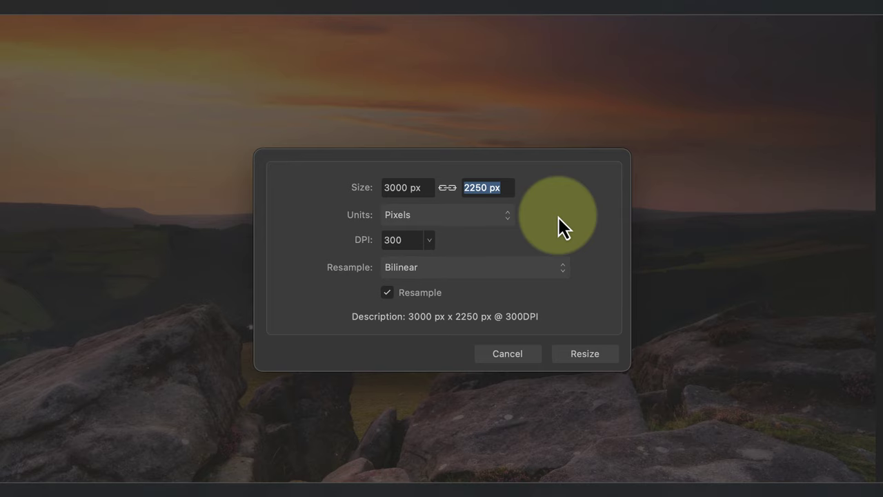
{"action": "left_click", "coordinate": [581, 355]}
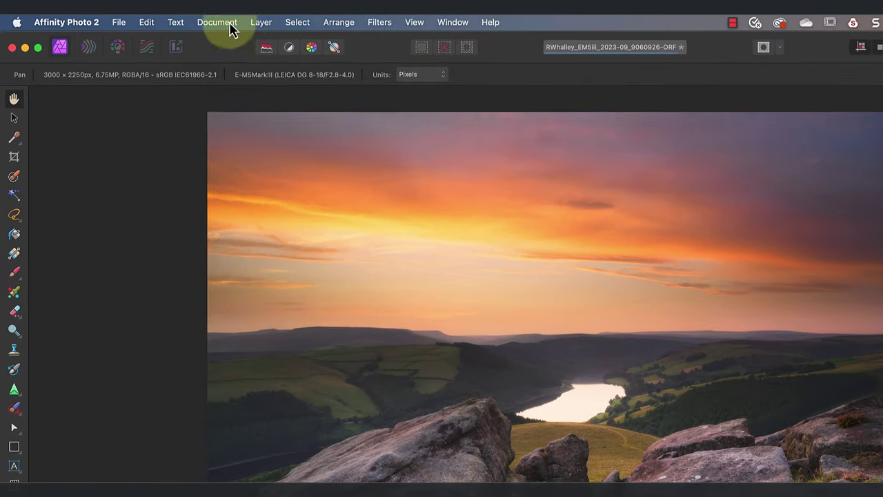
Resize the canvas around the centre anchor to 3100 × 2350 px with width and height unlinked.
{"action": "left_click", "coordinate": [154, 20]}
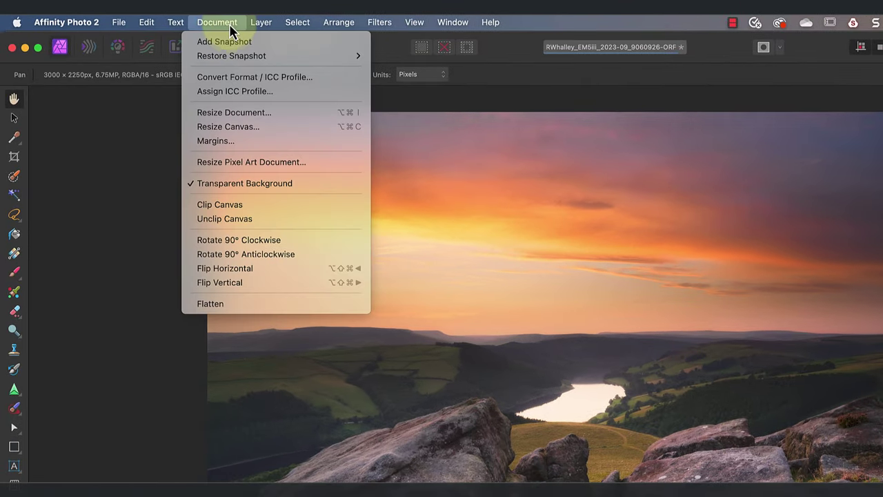
{"action": "left_click", "coordinate": [245, 129]}
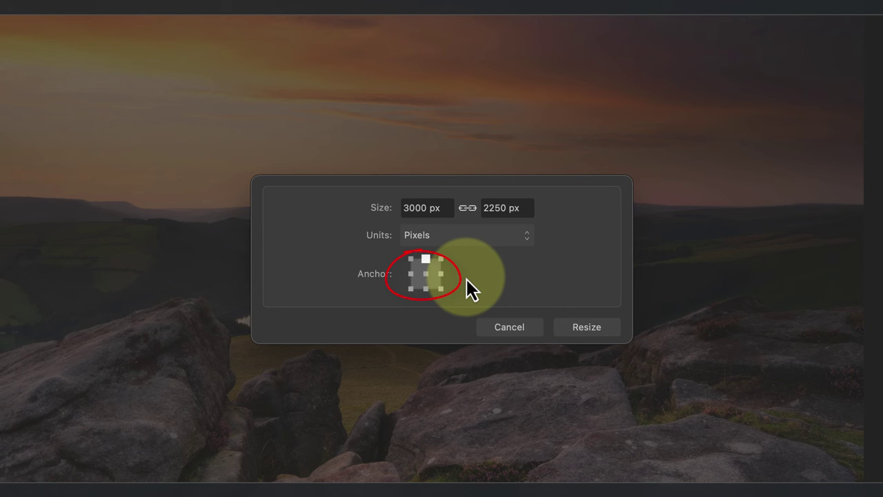
{"action": "left_click", "coordinate": [426, 275]}
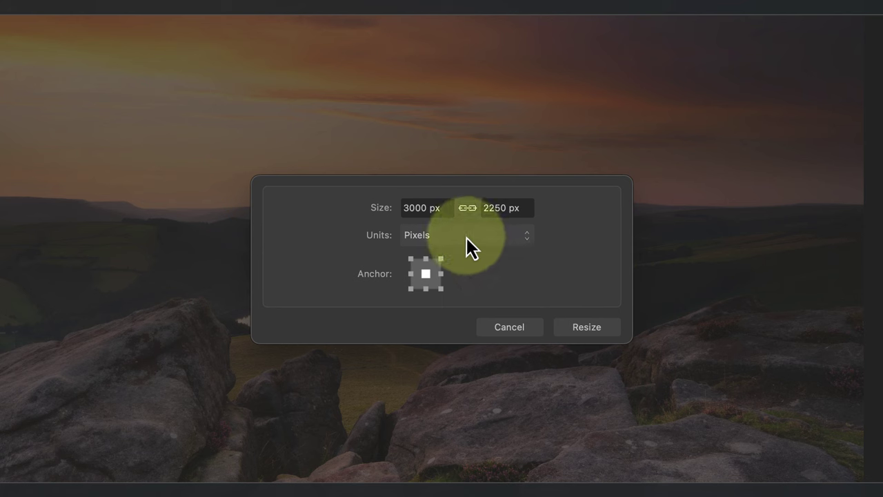
{"action": "left_click", "coordinate": [462, 212]}
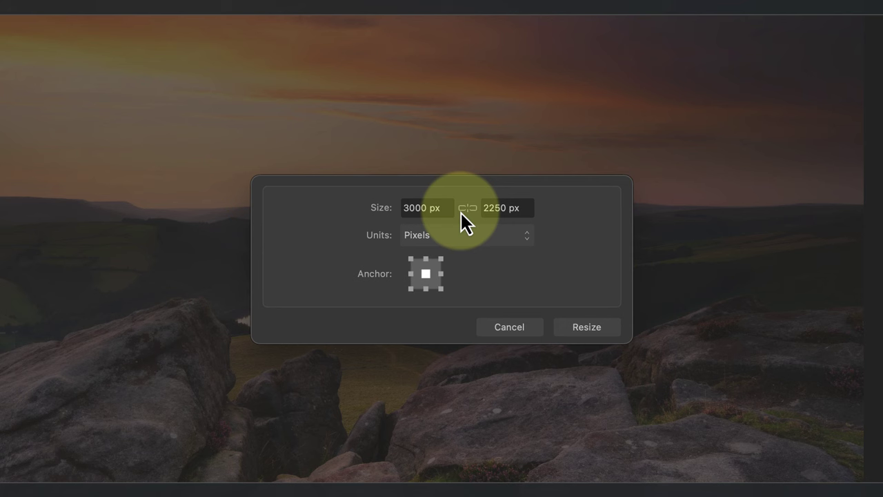
{"action": "left_click", "coordinate": [411, 210]}
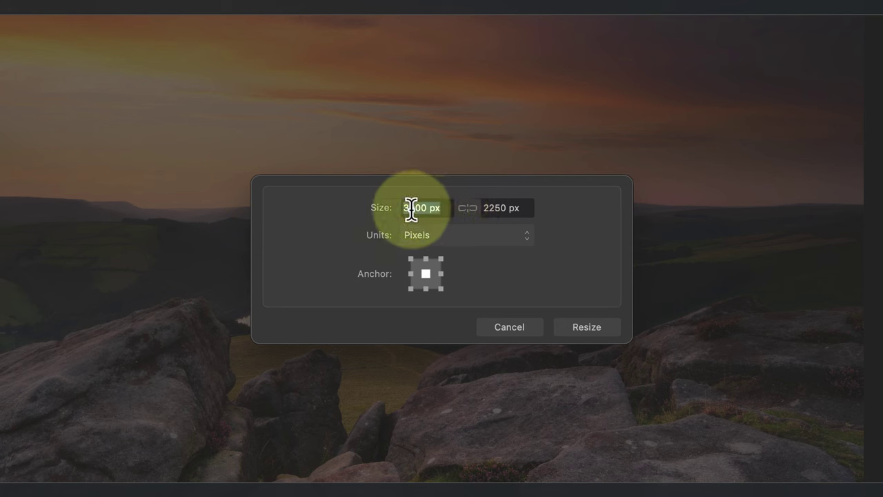
{"action": "left_click", "coordinate": [411, 210]}
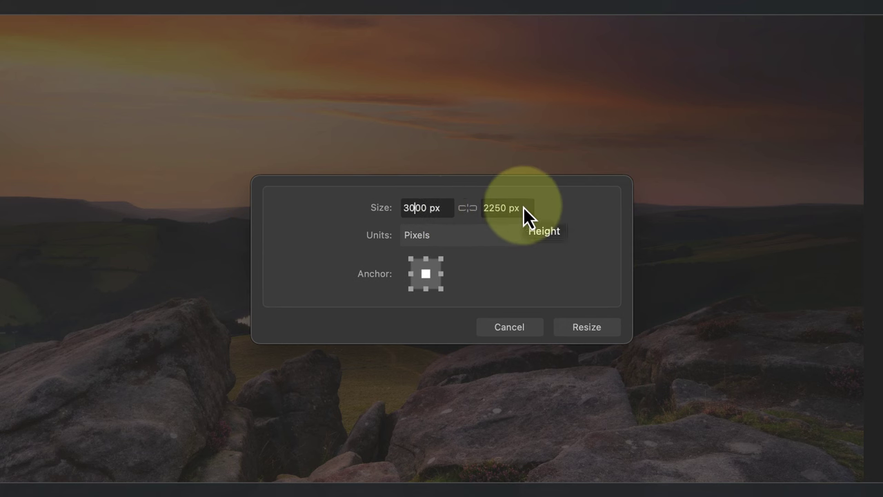
{"action": "key", "text": "BackSpace"}
{"action": "type", "text": "1"}
{"action": "left_click", "coordinate": [503, 207]}
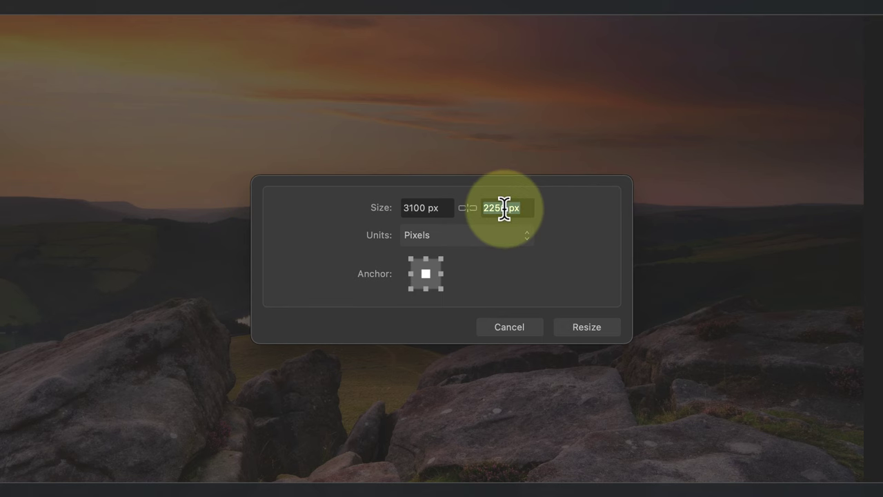
{"action": "left_click", "coordinate": [493, 210]}
{"action": "key", "text": "BackSpace"}
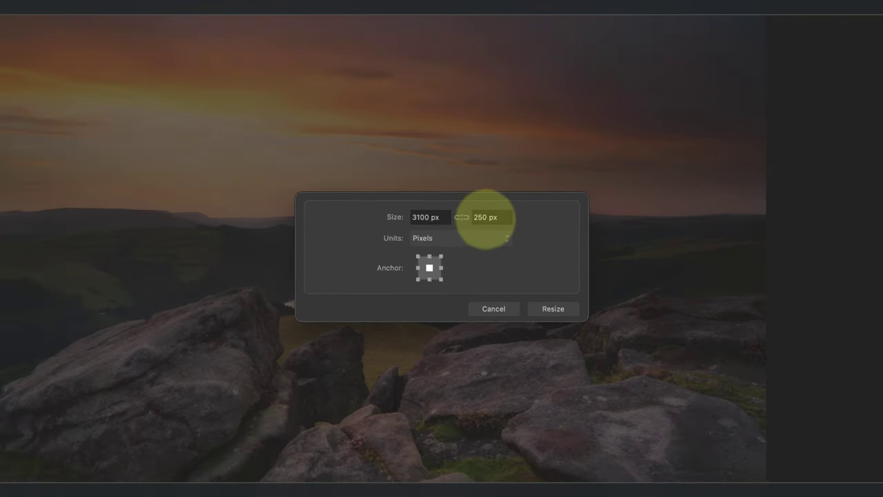
{"action": "type", "text": "3"}
{"action": "left_click", "coordinate": [553, 308]}
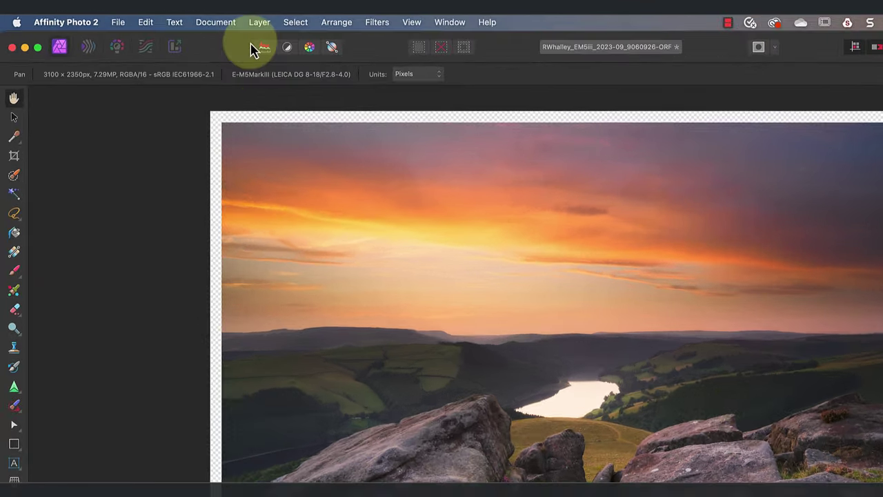
{"action": "left_click", "coordinate": [144, 19]}
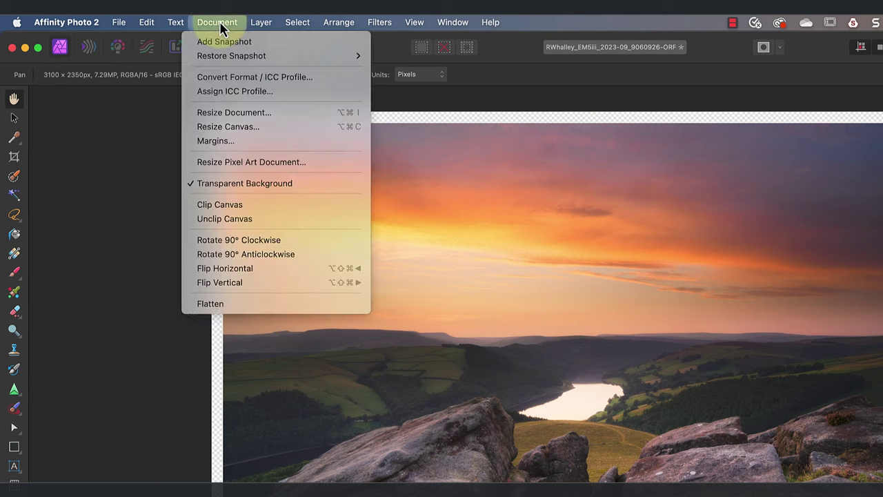
{"action": "left_click", "coordinate": [250, 184]}
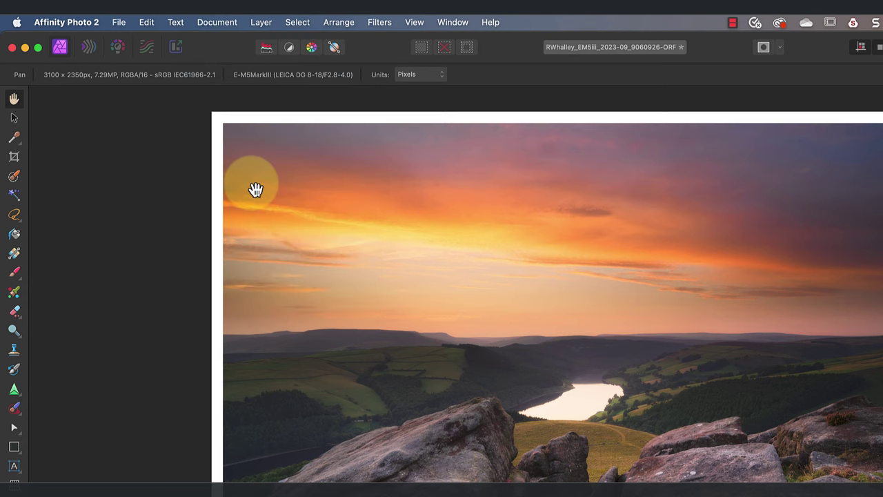
{"action": "left_click", "coordinate": [217, 23]}
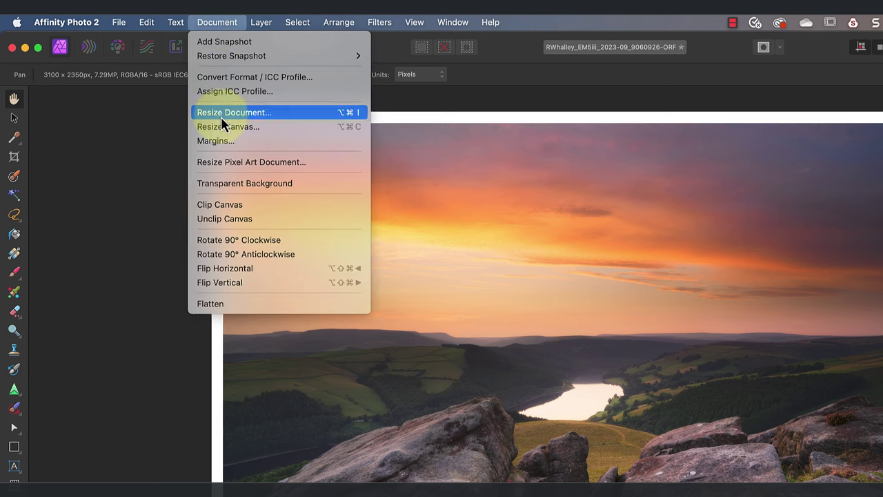
{"action": "left_click", "coordinate": [222, 183]}
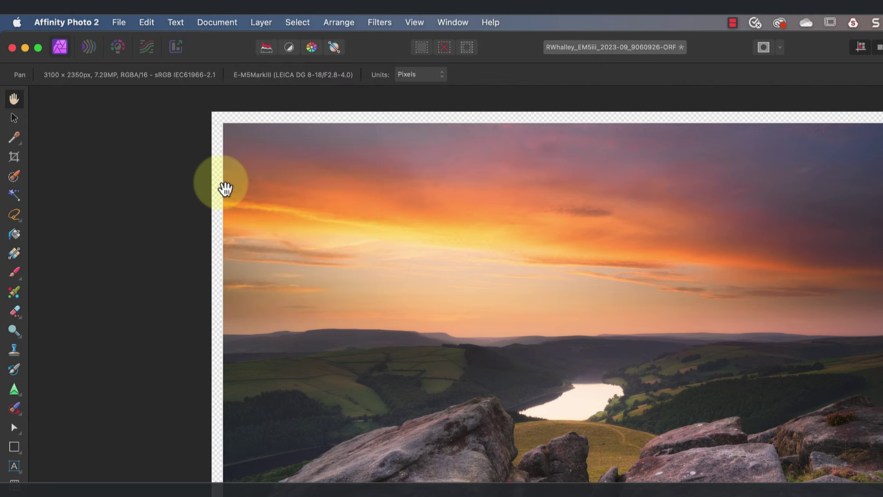
Add a white fill layer and move it beneath the photo layer.
{"action": "left_click", "coordinate": [261, 22]}
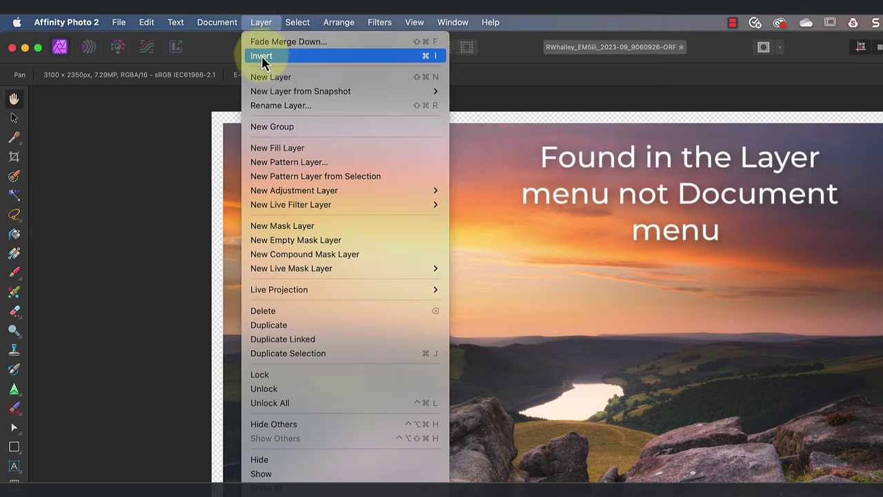
{"action": "left_click", "coordinate": [311, 148]}
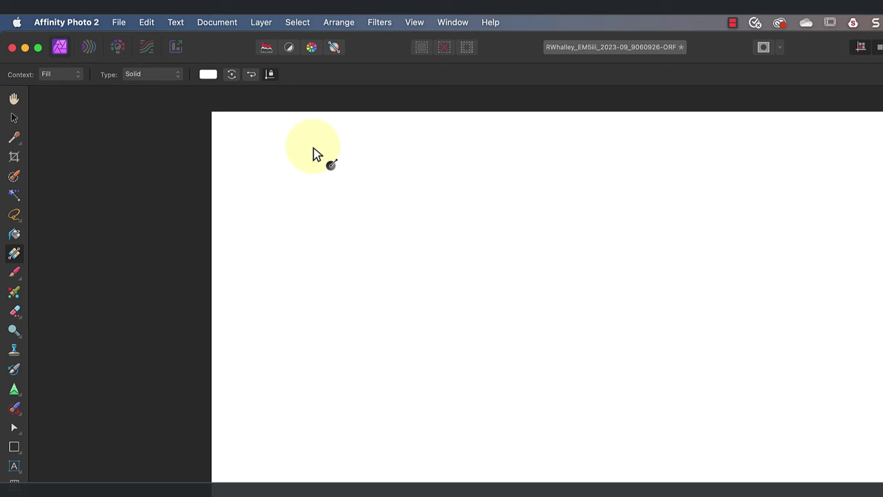
{"action": "left_click", "coordinate": [214, 83]}
{"action": "left_click_drag", "start_coordinate": [305, 142], "coordinate": [288, 152]}
{"action": "left_click_drag", "start_coordinate": [239, 178], "coordinate": [308, 237]}
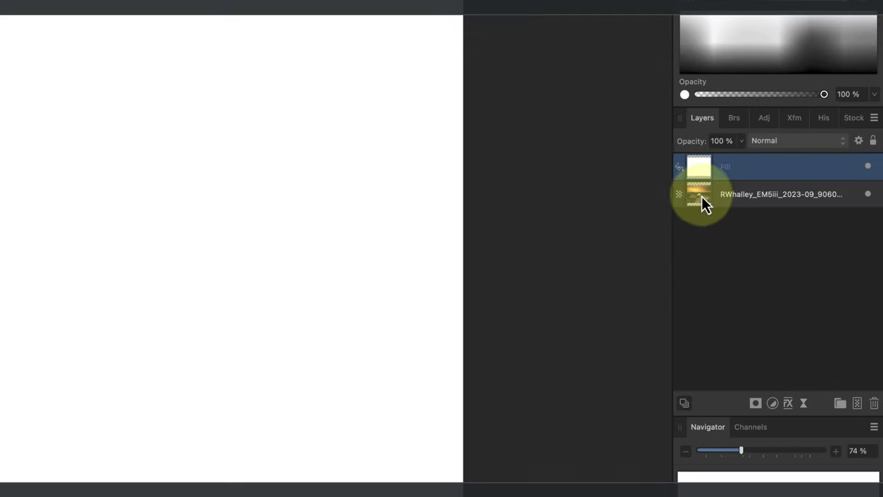
{"action": "left_click_drag", "start_coordinate": [702, 196], "coordinate": [711, 166]}
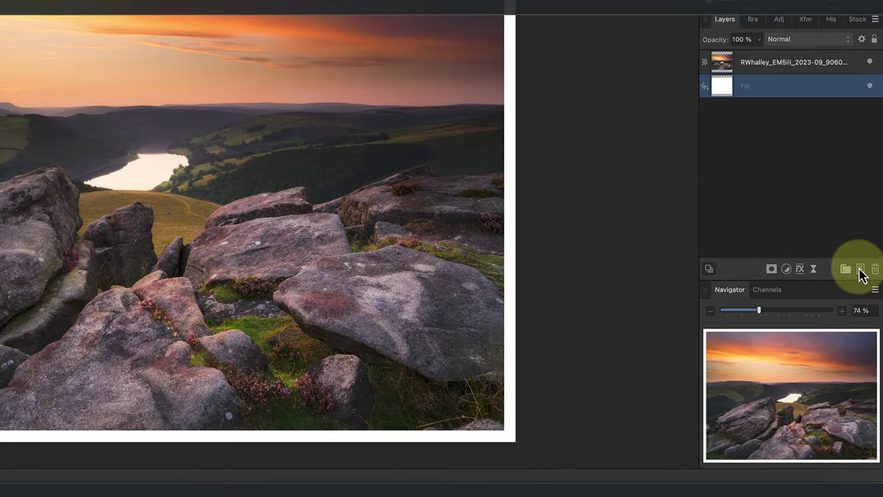
Add an empty pixel layer above the white fill and switch to the Flood Fill tool.
{"action": "left_click", "coordinate": [860, 270]}
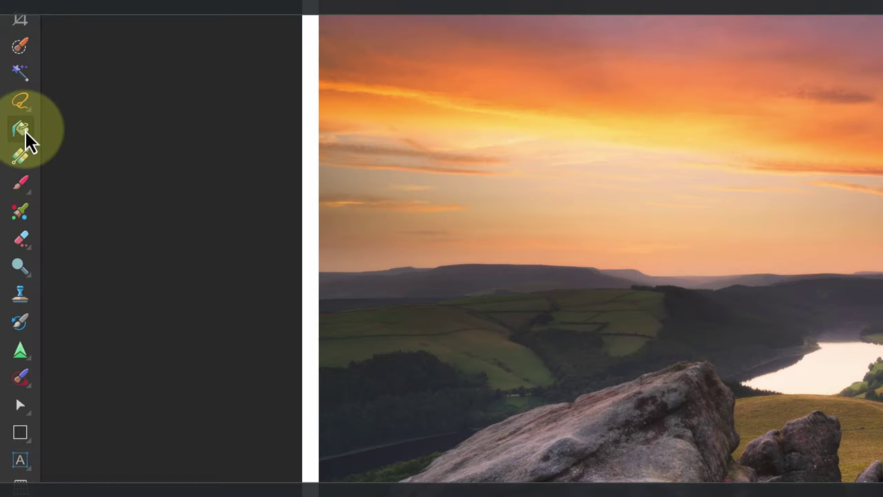
{"action": "left_click", "coordinate": [25, 132]}
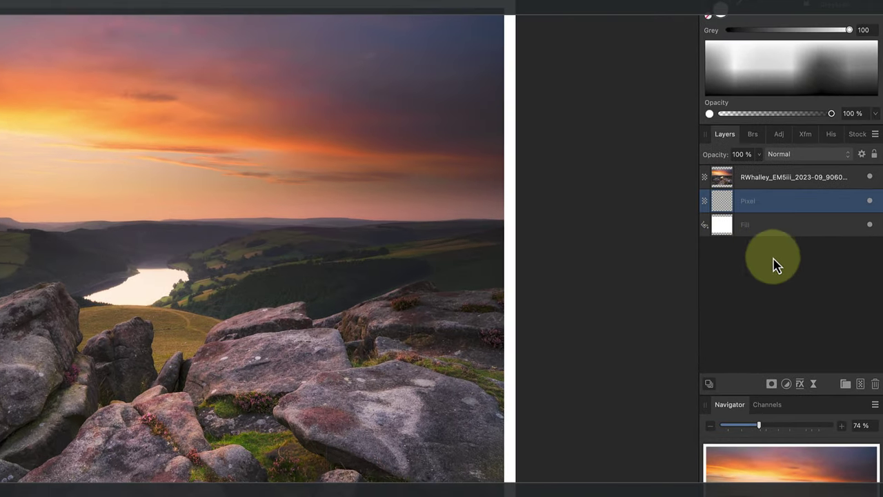
Give the pixel layer a black Outline effect of 2 px at 50% opacity.
{"action": "left_click", "coordinate": [802, 384]}
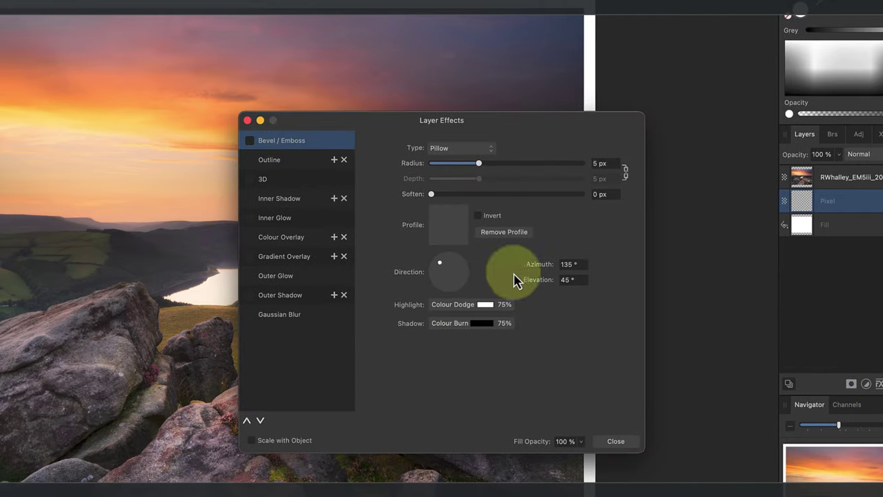
{"action": "left_click", "coordinate": [270, 164]}
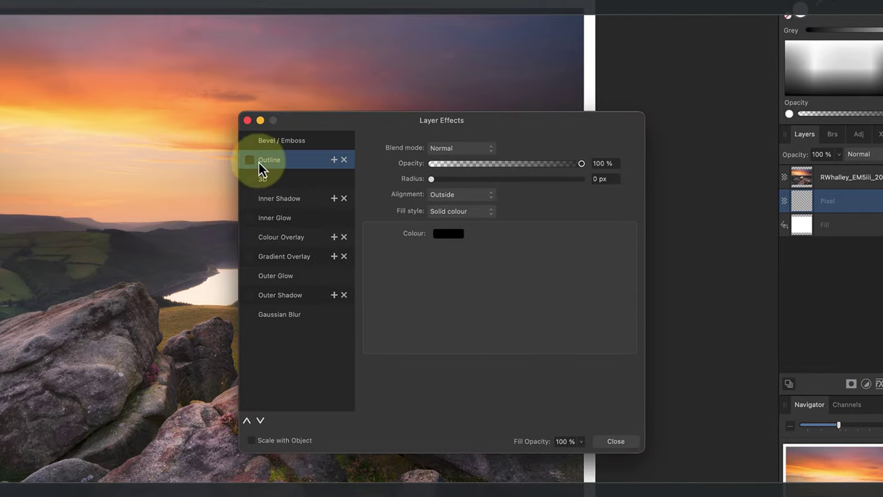
{"action": "left_click", "coordinate": [250, 160]}
{"action": "left_click_drag", "start_coordinate": [434, 182], "coordinate": [469, 184]}
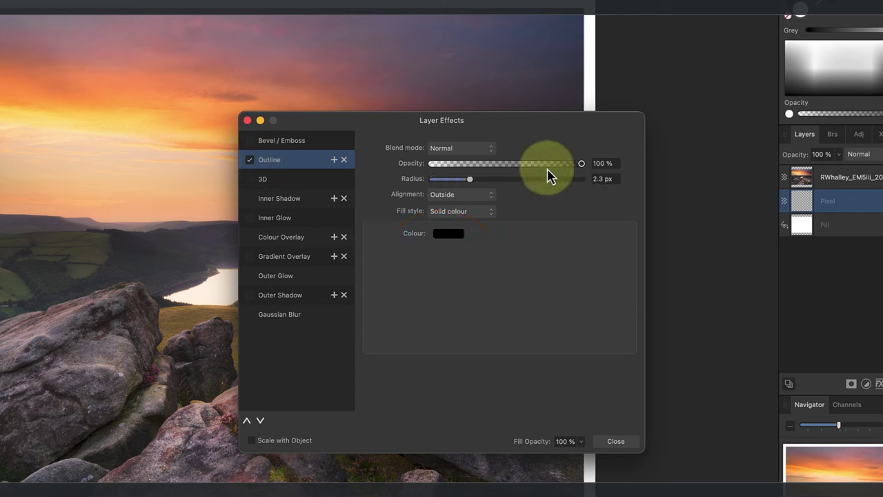
{"action": "left_click_drag", "start_coordinate": [581, 163], "coordinate": [507, 169]}
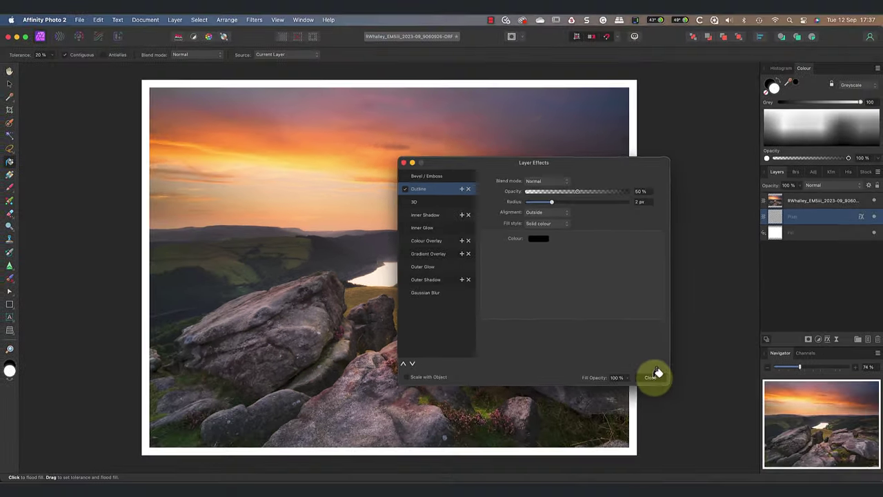
{"action": "left_click", "coordinate": [636, 405]}
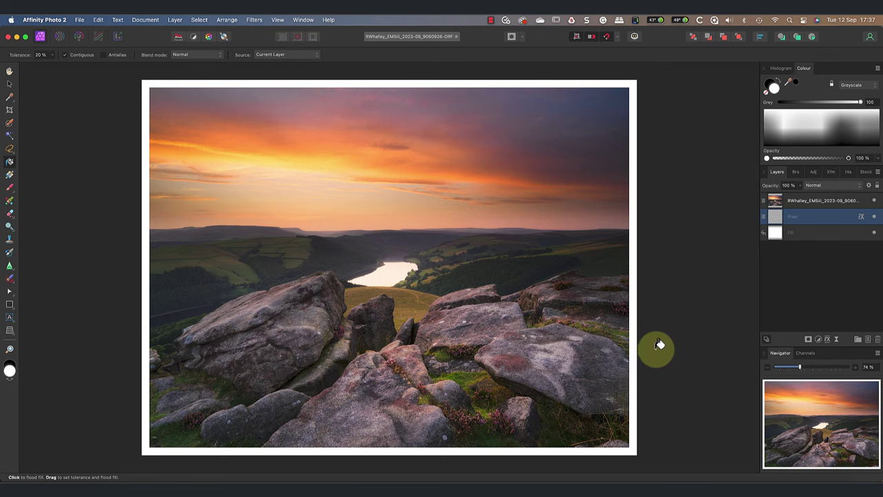
Resize the canvas around the centre to 3300 × 2550 px.
{"action": "left_click", "coordinate": [144, 22]}
{"action": "left_click", "coordinate": [156, 91]}
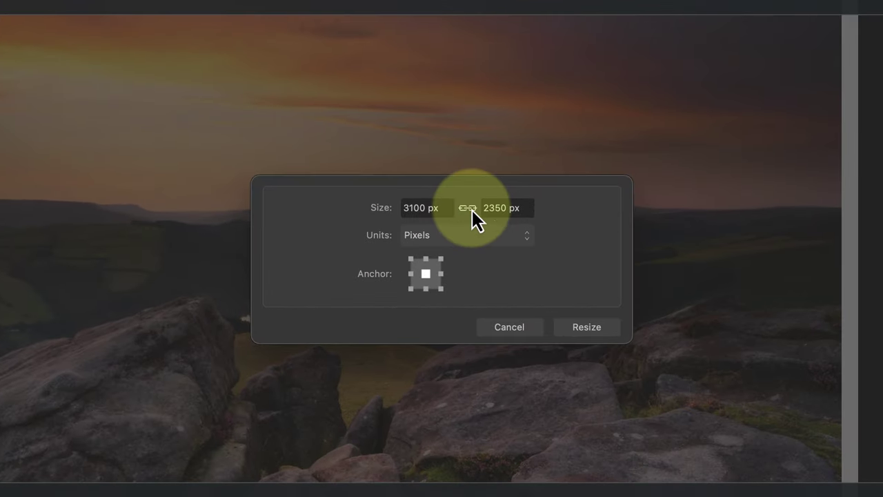
{"action": "left_click", "coordinate": [415, 210]}
{"action": "left_click", "coordinate": [416, 208]}
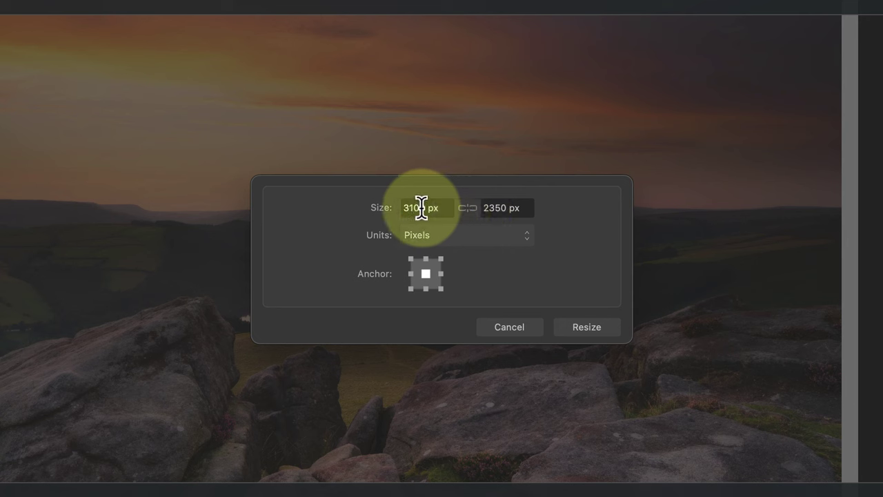
{"action": "key", "text": "BackSpace"}
{"action": "type", "text": "3"}
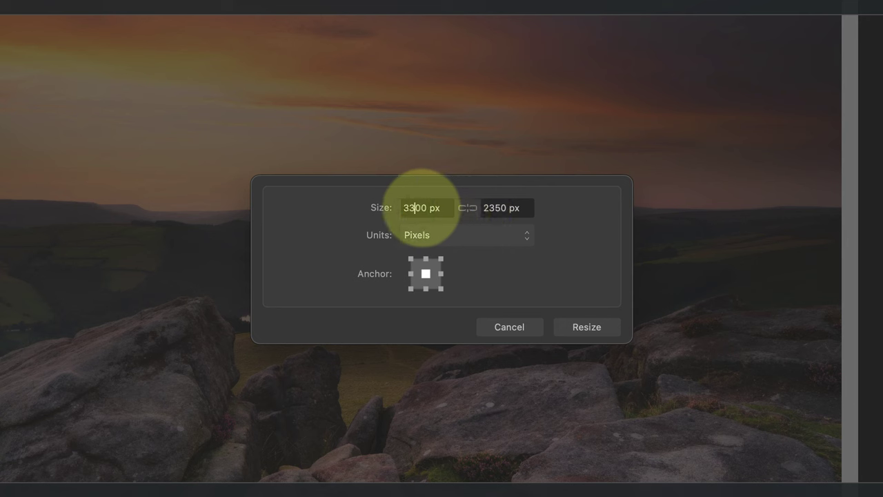
{"action": "left_click", "coordinate": [496, 213]}
{"action": "left_click", "coordinate": [502, 213]}
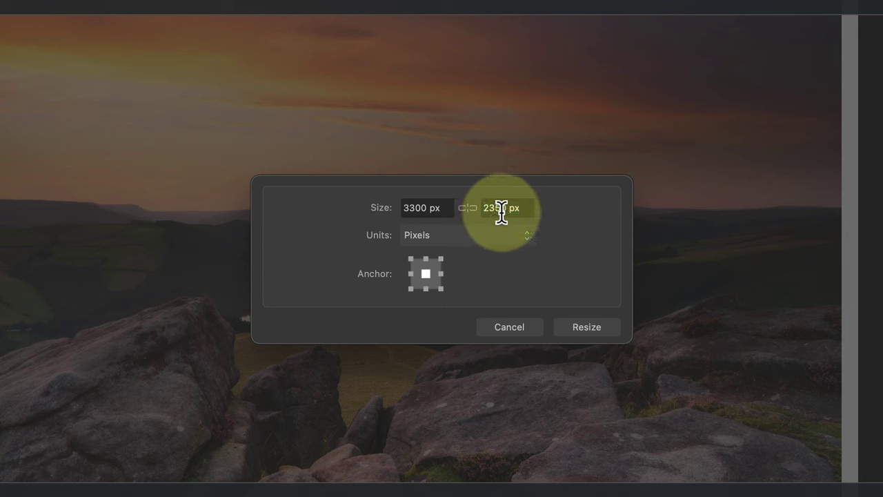
{"action": "key", "text": "BackSpace"}
{"action": "type", "text": "5"}
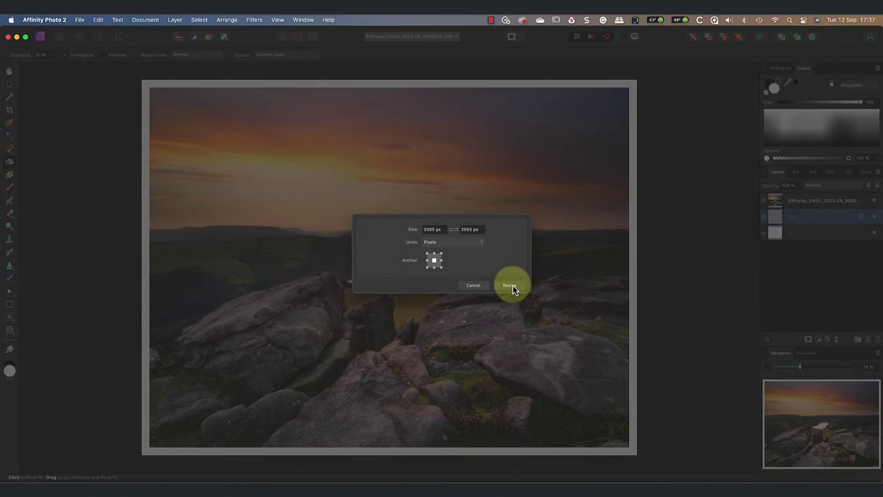
{"action": "left_click", "coordinate": [510, 285]}
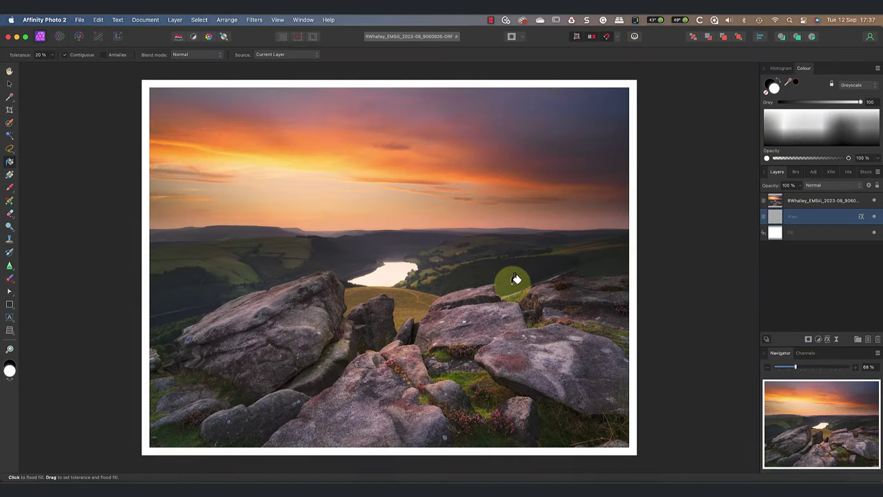
Flood-fill the keyline layer, then make the canvas 3300 × 2700 px anchored at the top.
{"action": "left_click", "coordinate": [518, 278]}
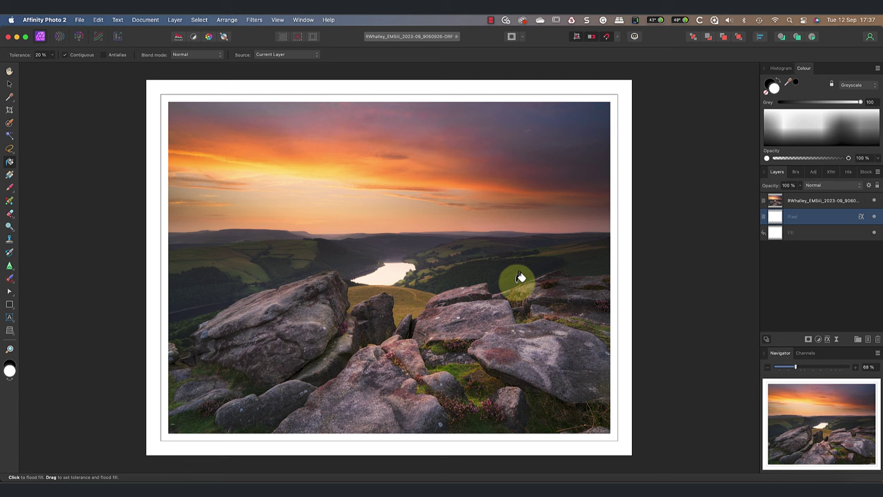
{"action": "left_click", "coordinate": [146, 19]}
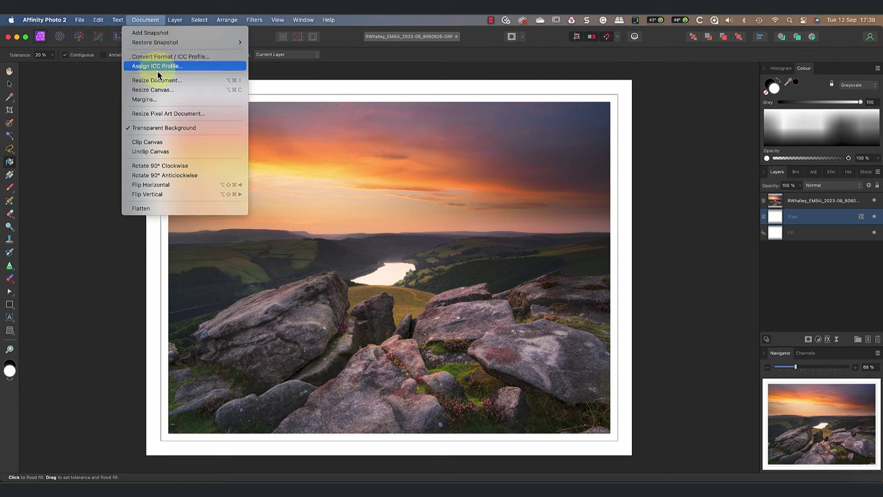
{"action": "left_click", "coordinate": [160, 90]}
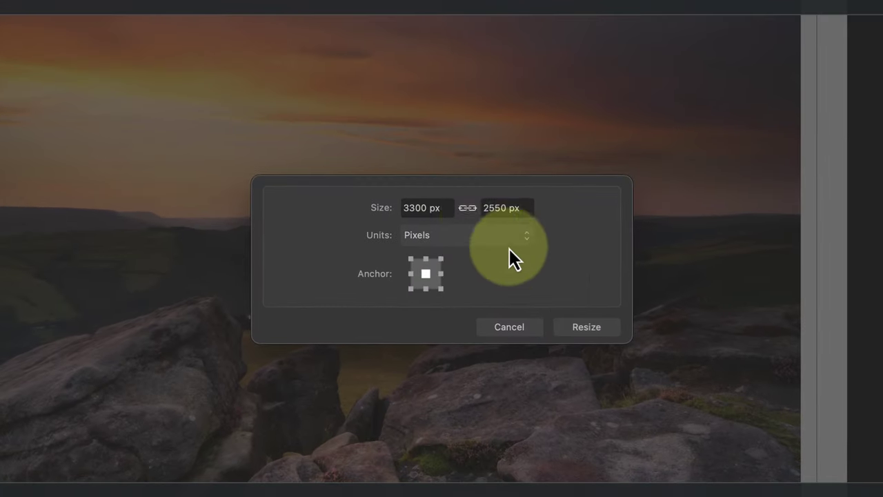
{"action": "left_click", "coordinate": [468, 209]}
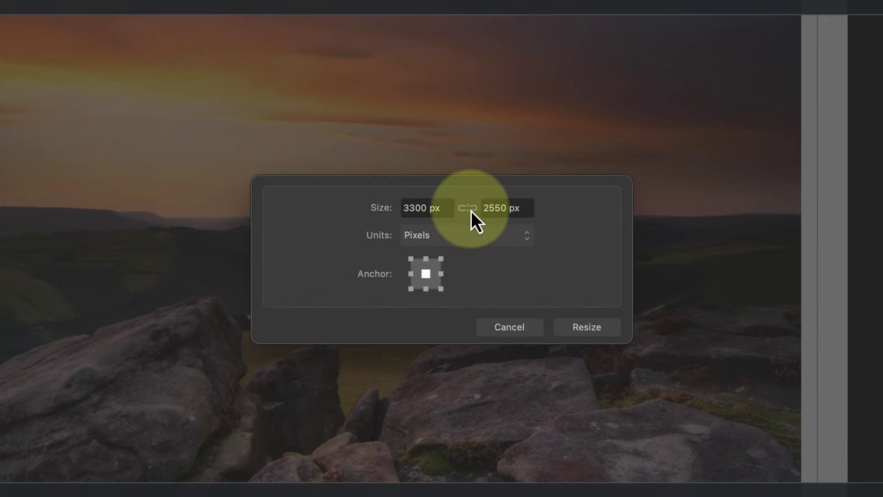
{"action": "double_click", "coordinate": [496, 211]}
{"action": "type", "text": "2700"}
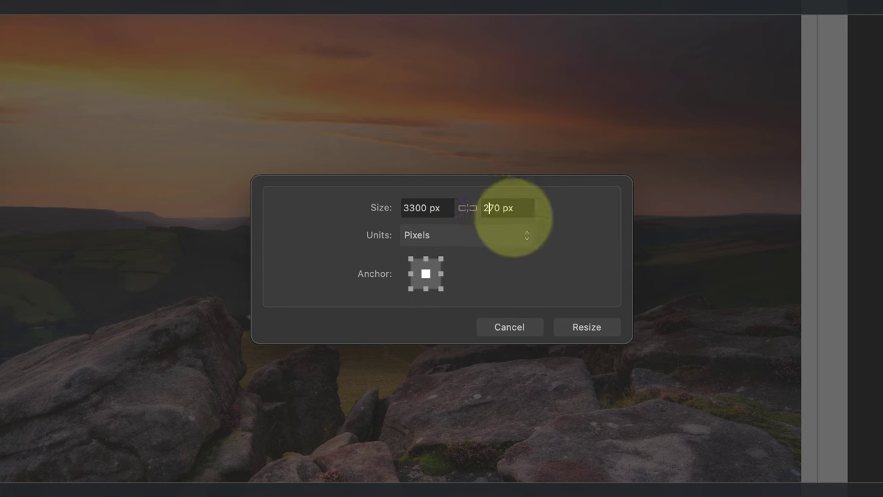
{"action": "left_click", "coordinate": [426, 260]}
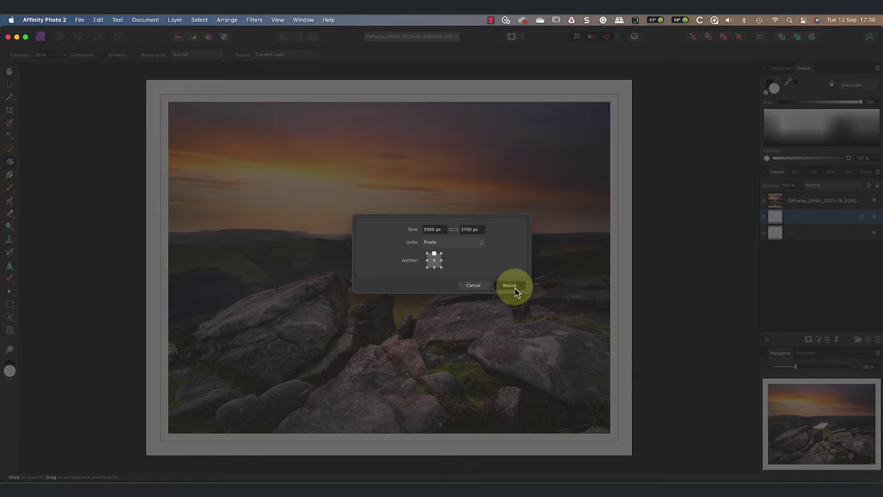
{"action": "left_click", "coordinate": [515, 289]}
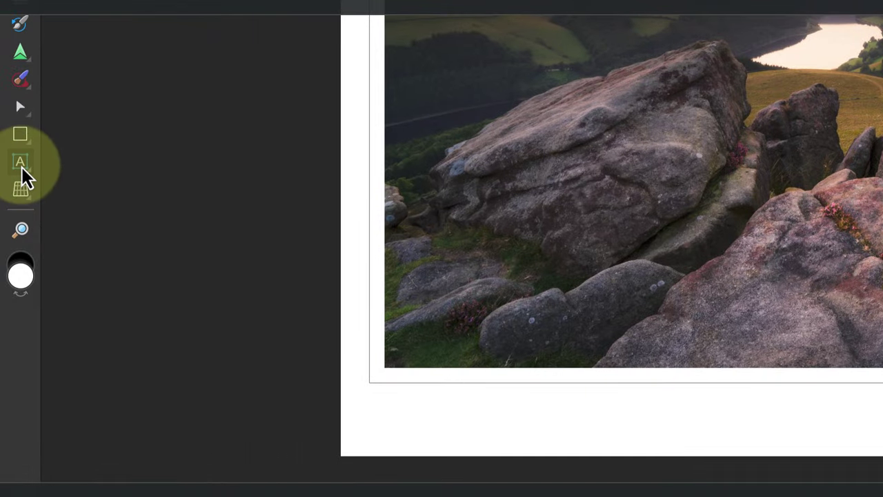
Add 'Derwent Valley' as artistic text below the photo.
{"action": "left_click", "coordinate": [21, 165]}
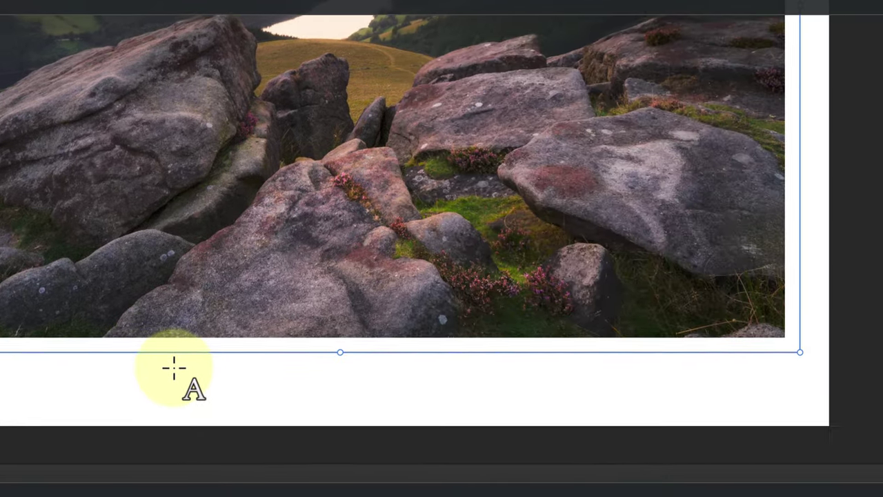
{"action": "left_click_drag", "start_coordinate": [665, 401], "coordinate": [882, 433]}
{"action": "left_click_drag", "start_coordinate": [403, 403], "coordinate": [404, 398]}
{"action": "type", "text": "Derwent"}
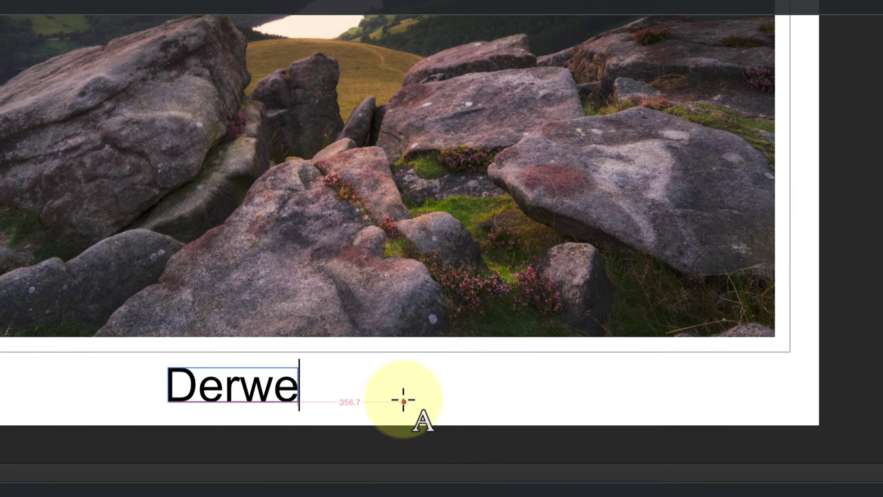
{"action": "type", "text": " Valley"}
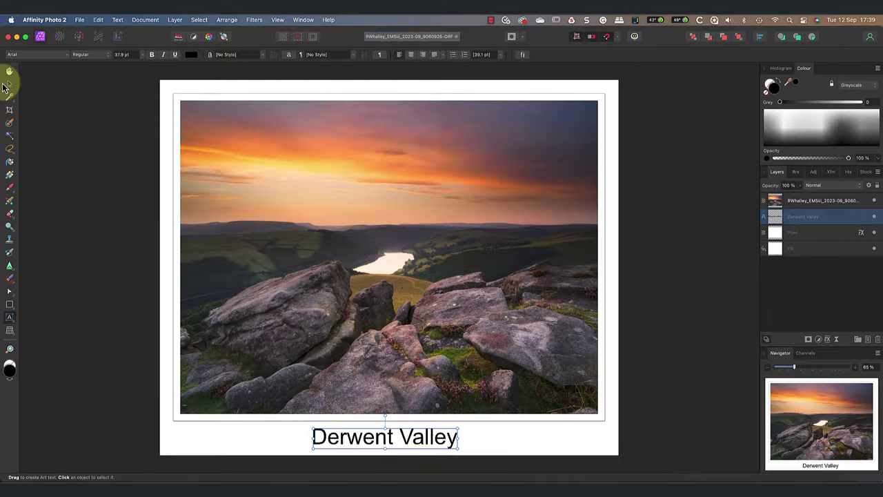
Set the caption font to Academy Engraved LET and centre it in the bottom border.
{"action": "left_click", "coordinate": [9, 85]}
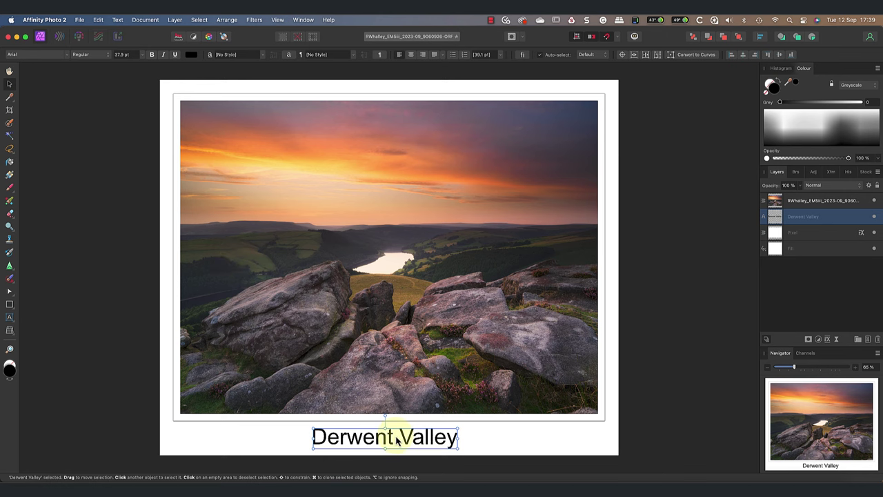
{"action": "left_click_drag", "start_coordinate": [397, 441], "coordinate": [403, 436]}
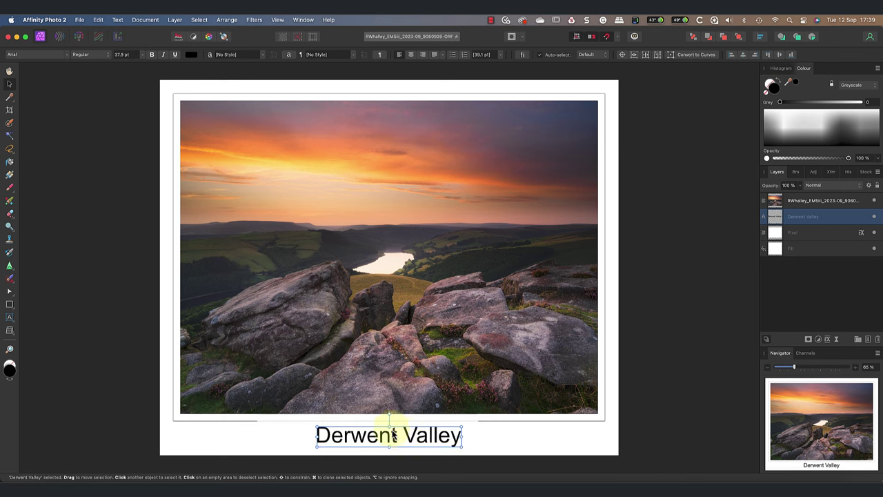
{"action": "left_click", "coordinate": [68, 55]}
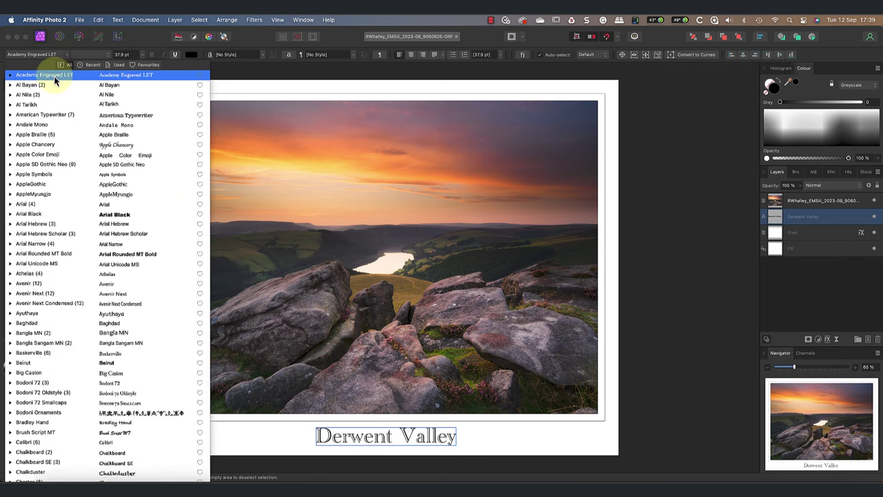
{"action": "left_click", "coordinate": [53, 76]}
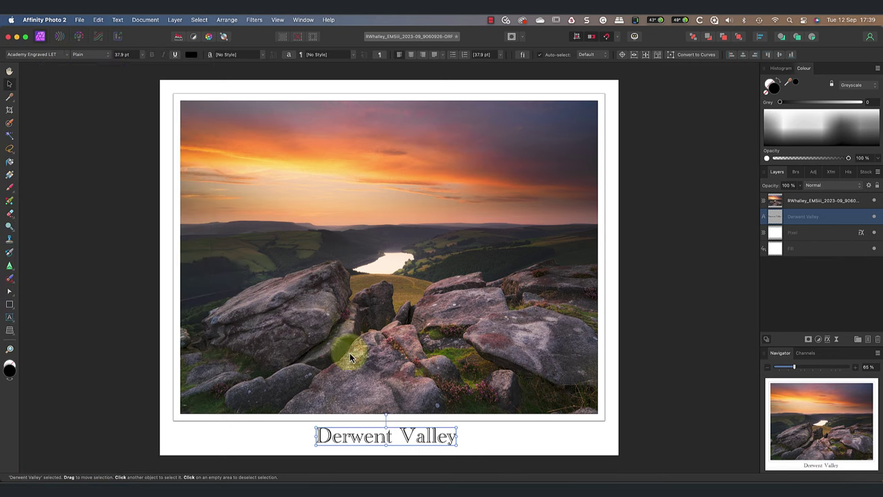
{"action": "left_click_drag", "start_coordinate": [389, 433], "coordinate": [392, 436]}
Deselect the caption and set up a PDF export with JPEG quality lowered from 98 to 60.
{"action": "left_click", "coordinate": [131, 103]}
{"action": "left_click", "coordinate": [79, 19]}
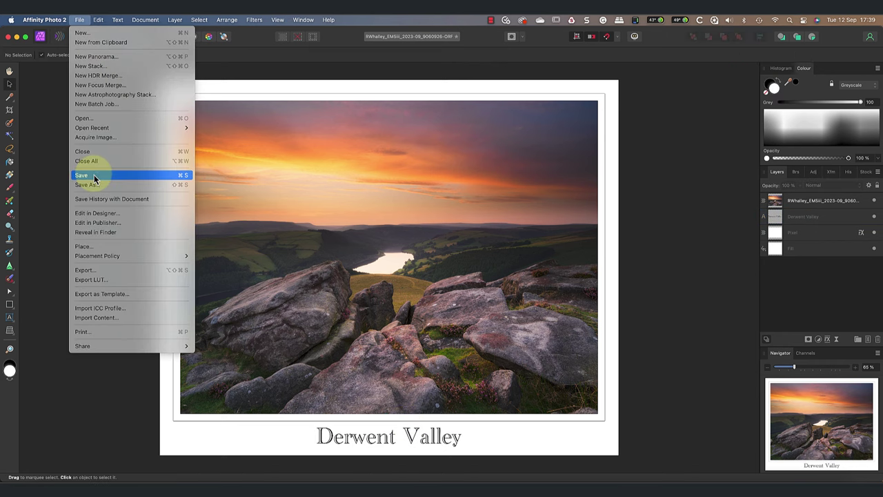
{"action": "left_click", "coordinate": [103, 271]}
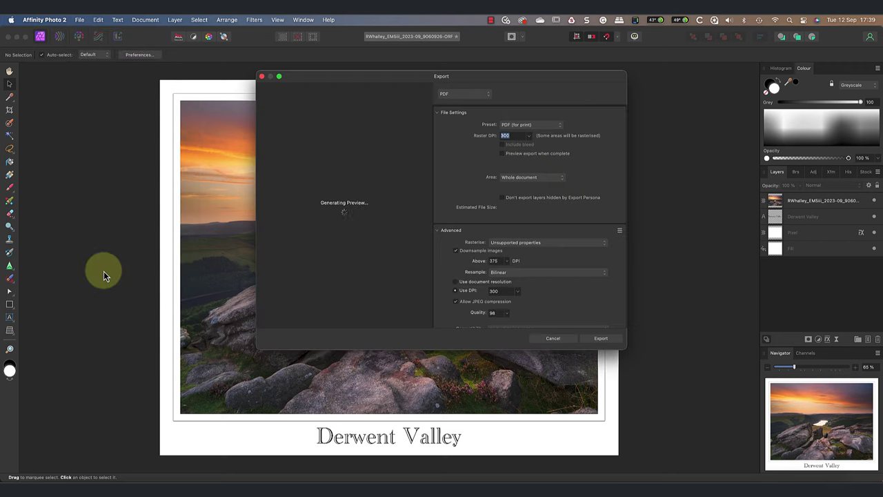
{"action": "left_click", "coordinate": [485, 97]}
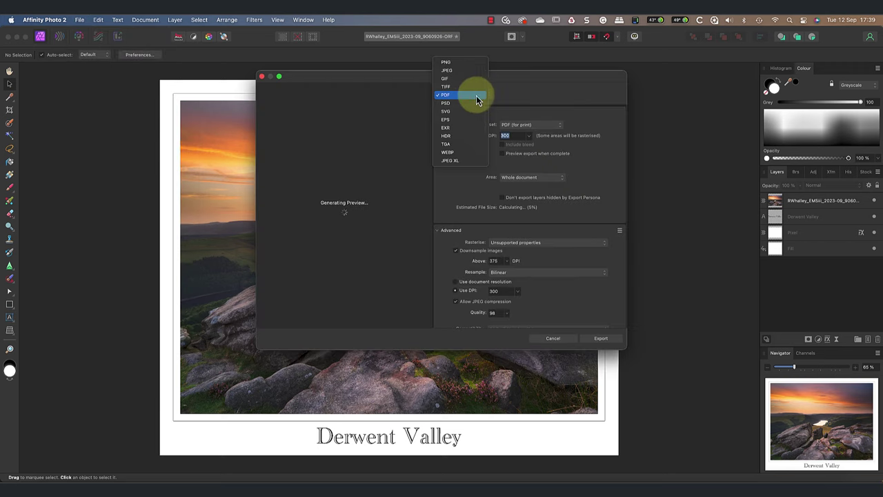
{"action": "left_click", "coordinate": [445, 93]}
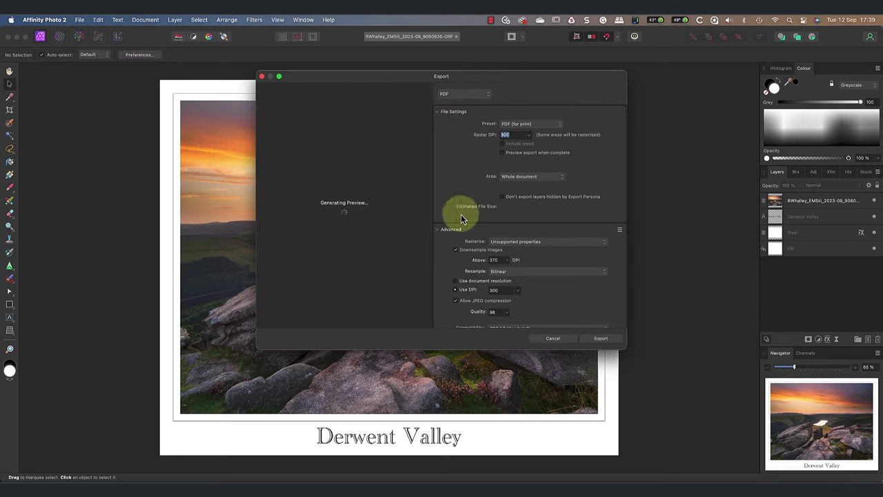
{"action": "left_click", "coordinate": [507, 312]}
{"action": "left_click_drag", "start_coordinate": [509, 320], "coordinate": [479, 326]}
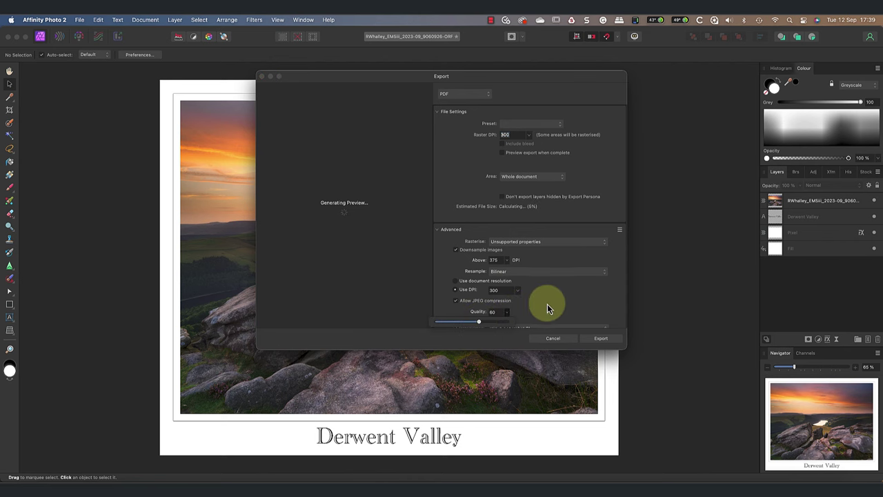